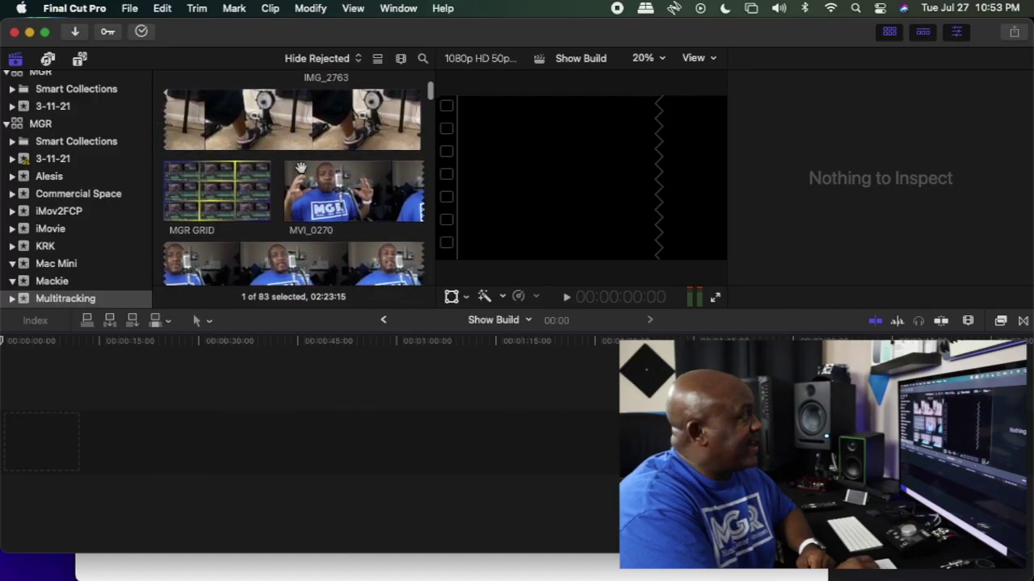
- Add the MGR GRID still to the empty timeline and stretch it to 01:46:01
{"action": "scroll", "coordinate": [301, 167], "scroll_direction": "down", "scroll_amount": 5}
{"action": "scroll", "coordinate": [301, 167], "scroll_direction": "up", "scroll_amount": 3}
{"action": "left_click", "coordinate": [208, 129]}
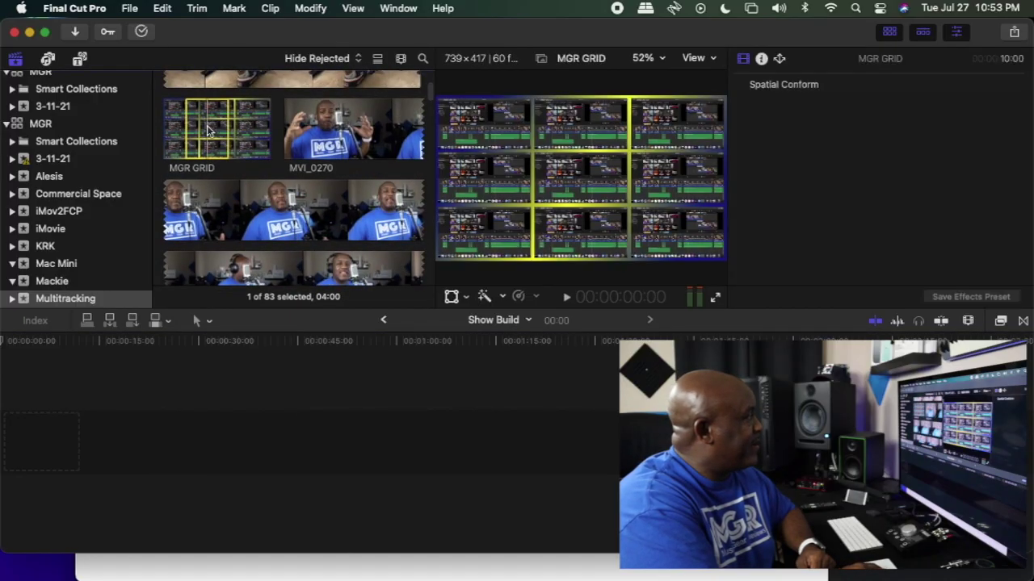
{"action": "left_click_drag", "start_coordinate": [195, 128], "coordinate": [43, 440]}
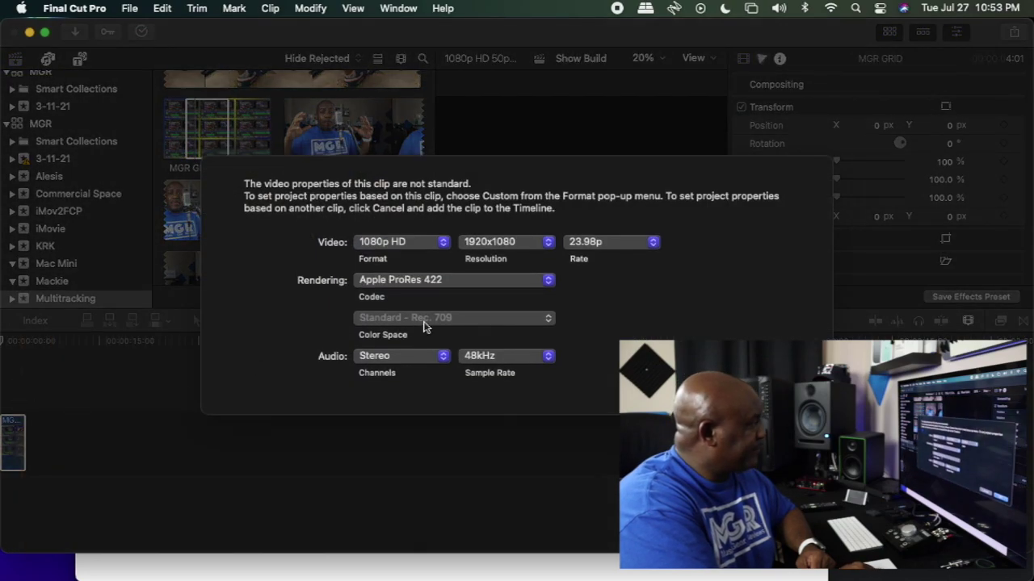
{"action": "key", "text": "Return"}
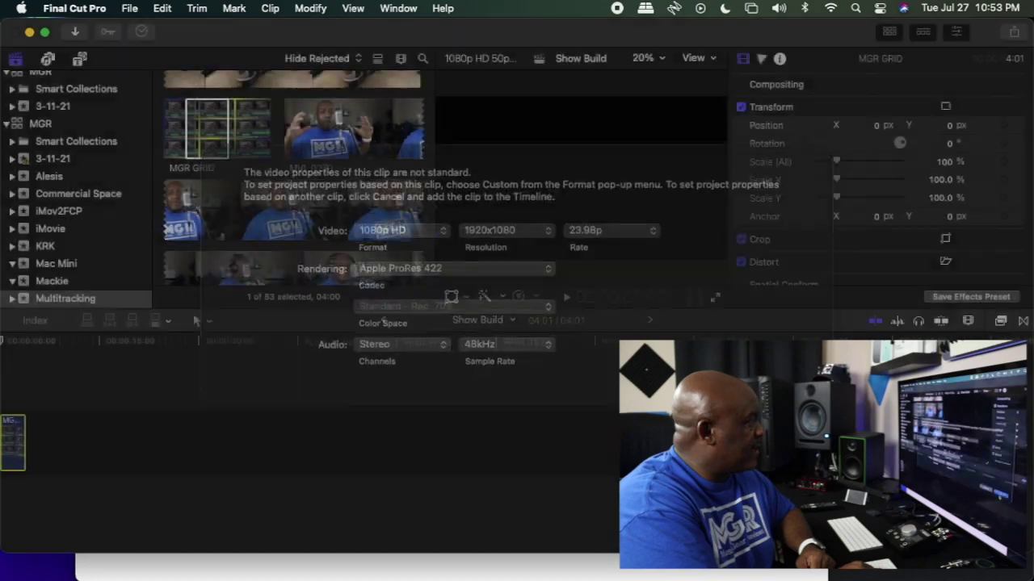
{"action": "left_click_drag", "start_coordinate": [20, 444], "coordinate": [613, 420]}
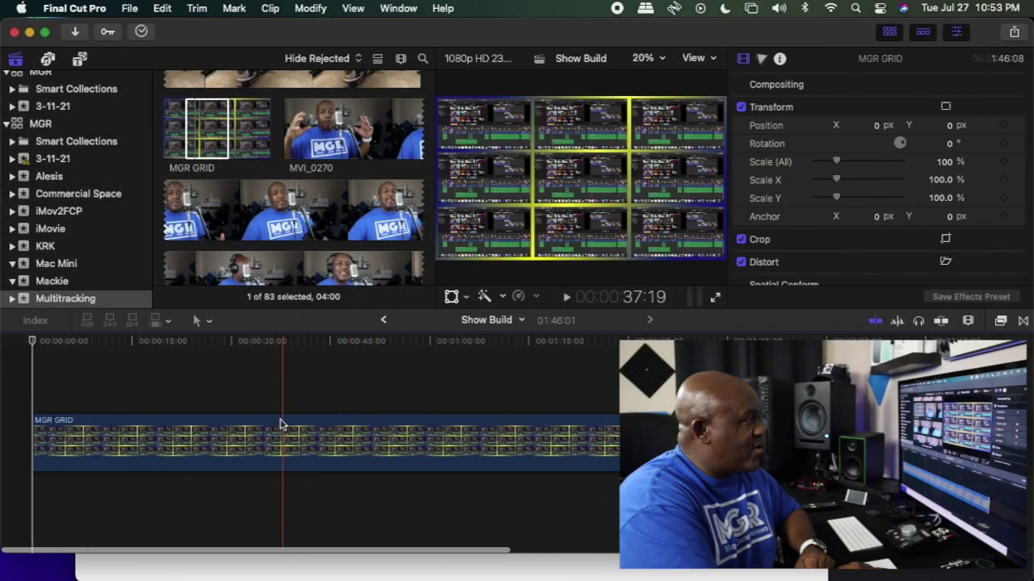
{"action": "left_click", "coordinate": [498, 447]}
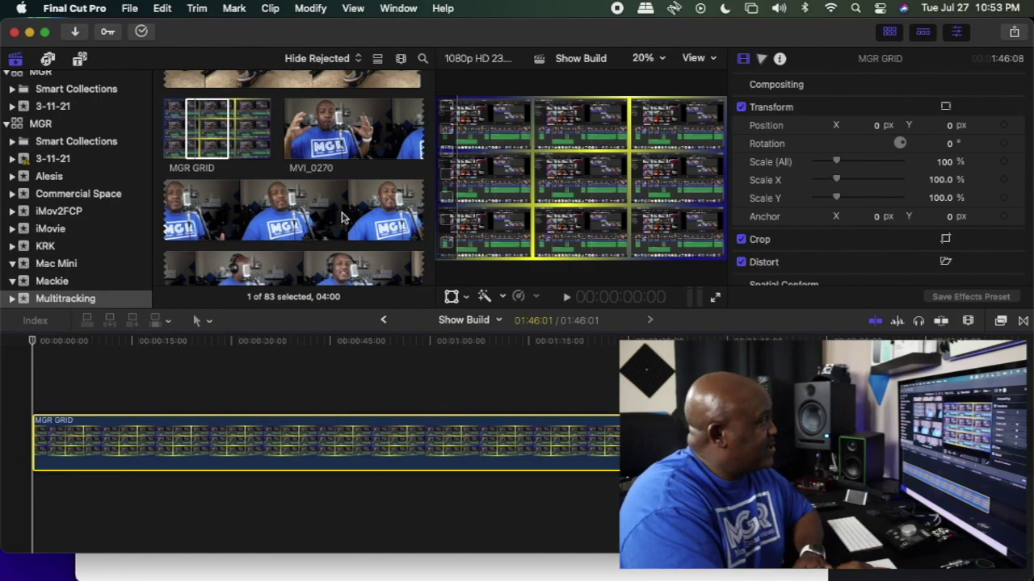
- Connect the drum-pedal clip IMG_2763 above MGR GRID and slide it near the timeline start
{"action": "key", "text": "super+1"}
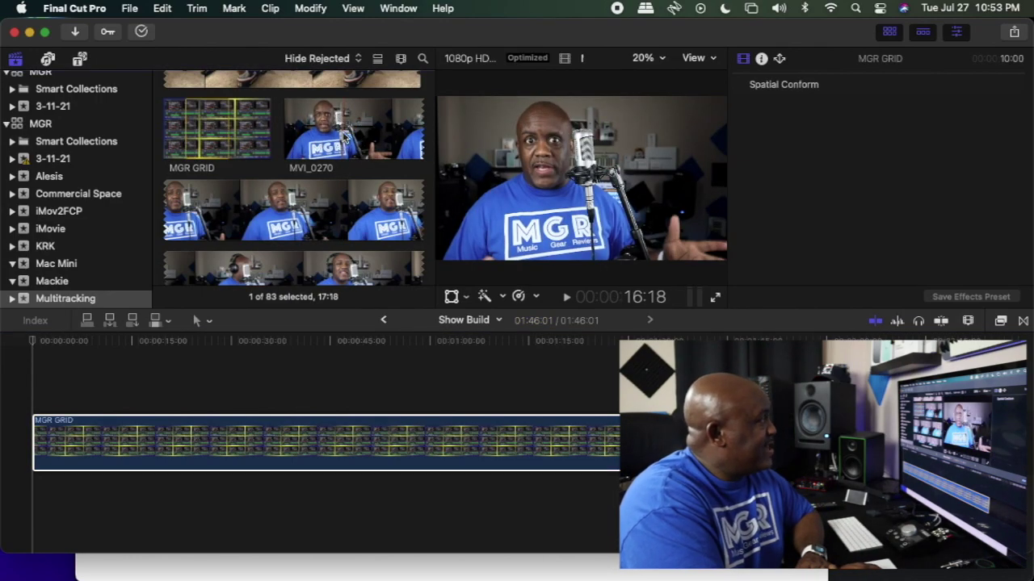
{"action": "scroll", "coordinate": [345, 137], "scroll_direction": "up", "scroll_amount": 2}
{"action": "left_click", "coordinate": [345, 137]}
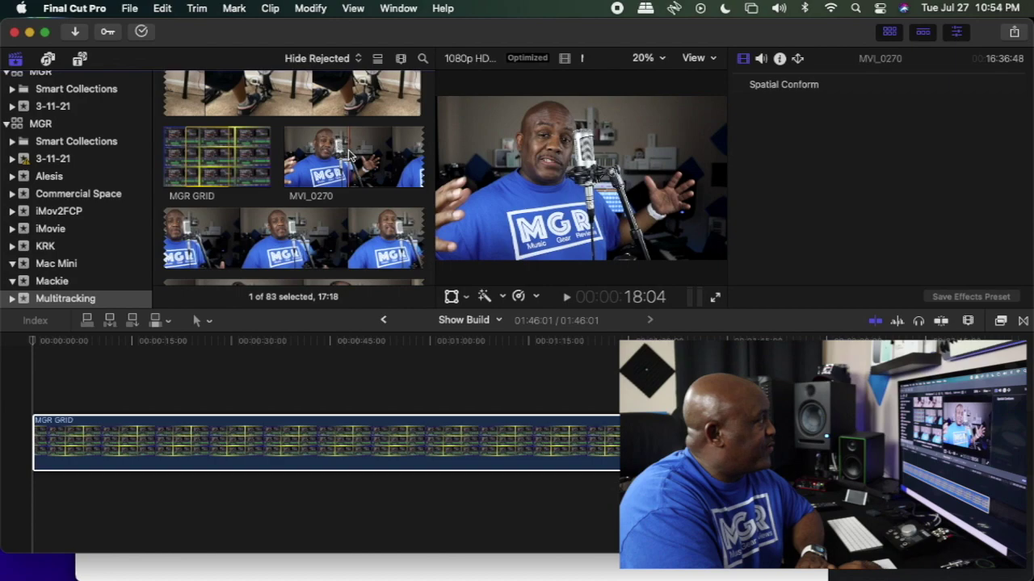
{"action": "scroll", "coordinate": [347, 149], "scroll_direction": "up", "scroll_amount": 4}
{"action": "left_click", "coordinate": [311, 133]}
{"action": "left_click_drag", "start_coordinate": [311, 133], "coordinate": [309, 153]}
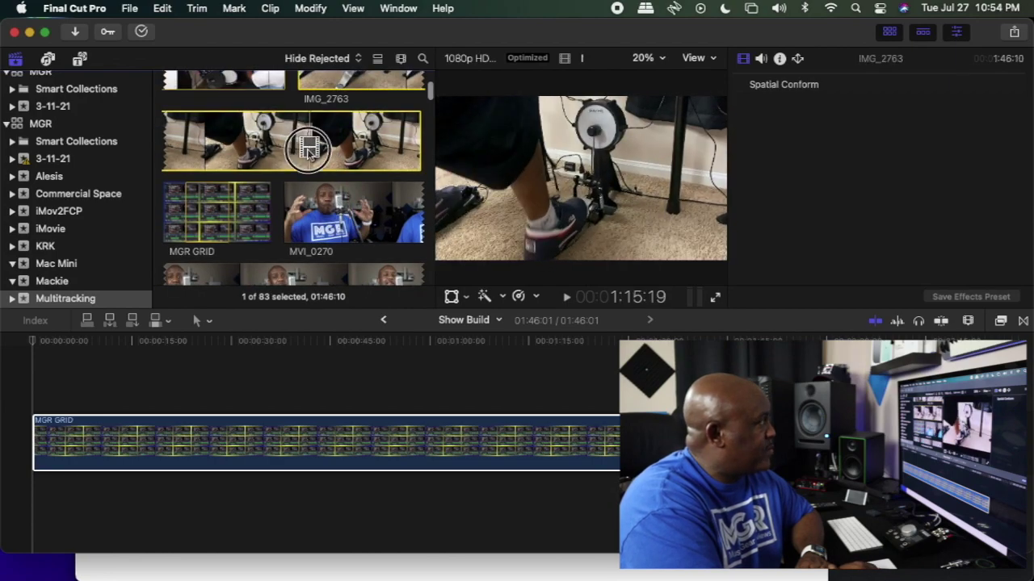
{"action": "left_click_drag", "start_coordinate": [657, 331], "coordinate": [384, 373]}
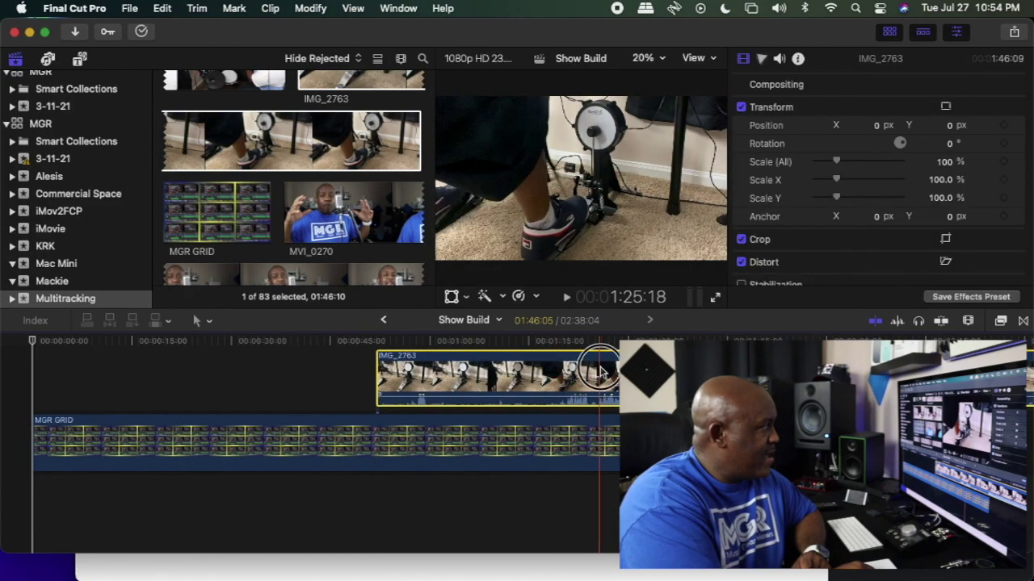
{"action": "left_click_drag", "start_coordinate": [582, 378], "coordinate": [357, 379]}
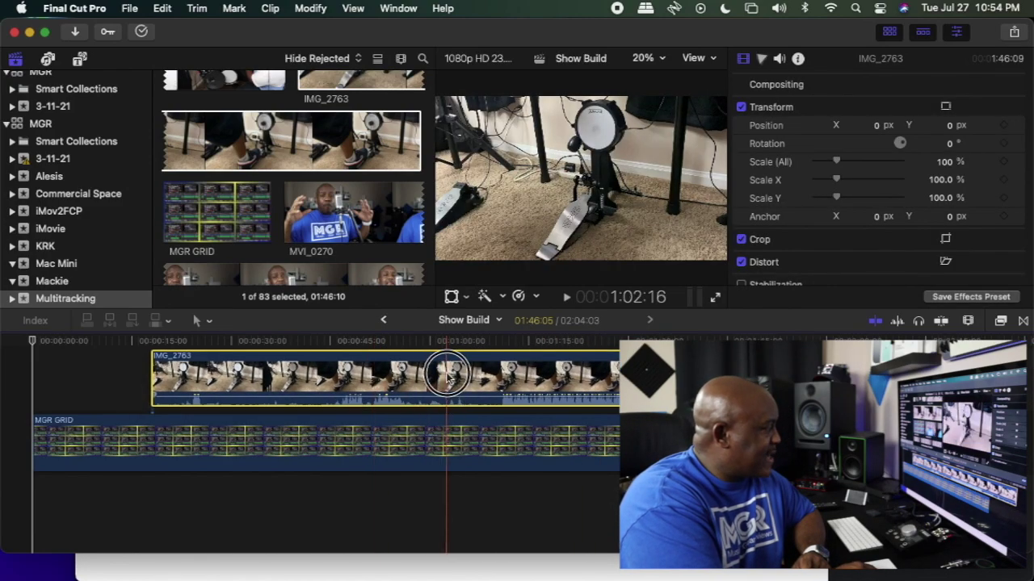
{"action": "left_click_drag", "start_coordinate": [442, 378], "coordinate": [337, 379]}
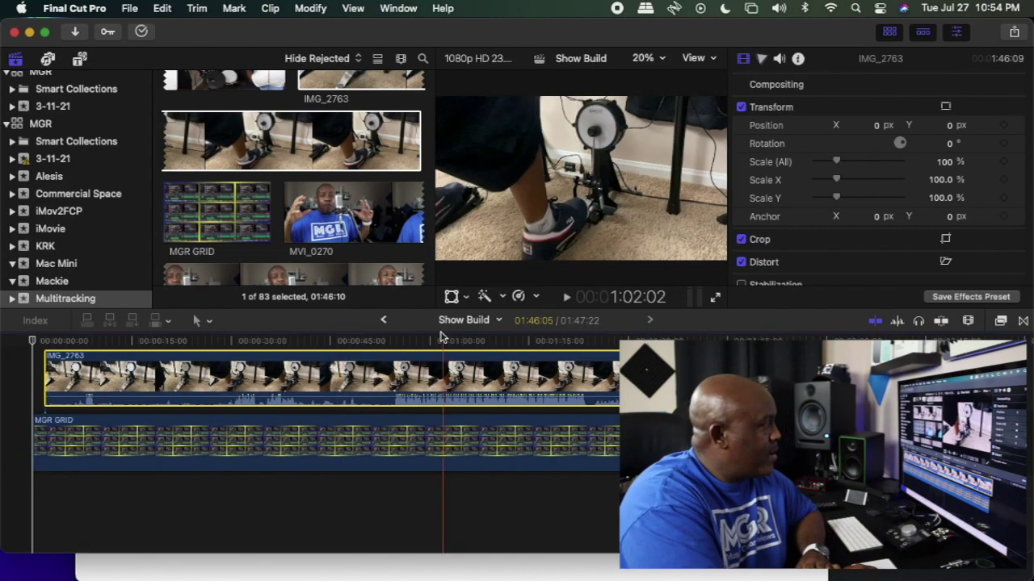
- Align IMG_2763 with the start of the timeline and park the playhead inside it
{"action": "left_click", "coordinate": [453, 297]}
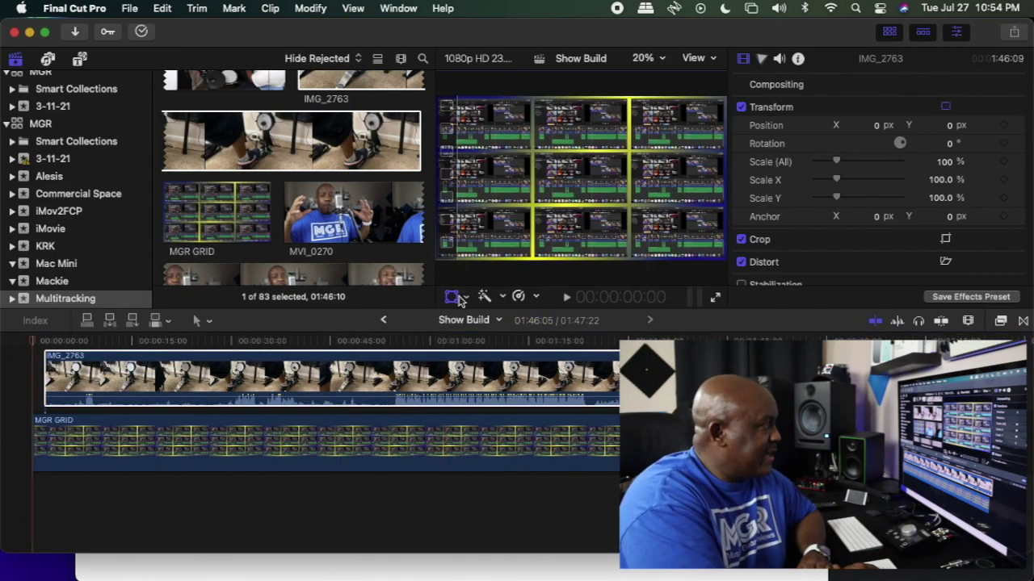
{"action": "left_click", "coordinate": [485, 372]}
{"action": "left_click", "coordinate": [453, 297]}
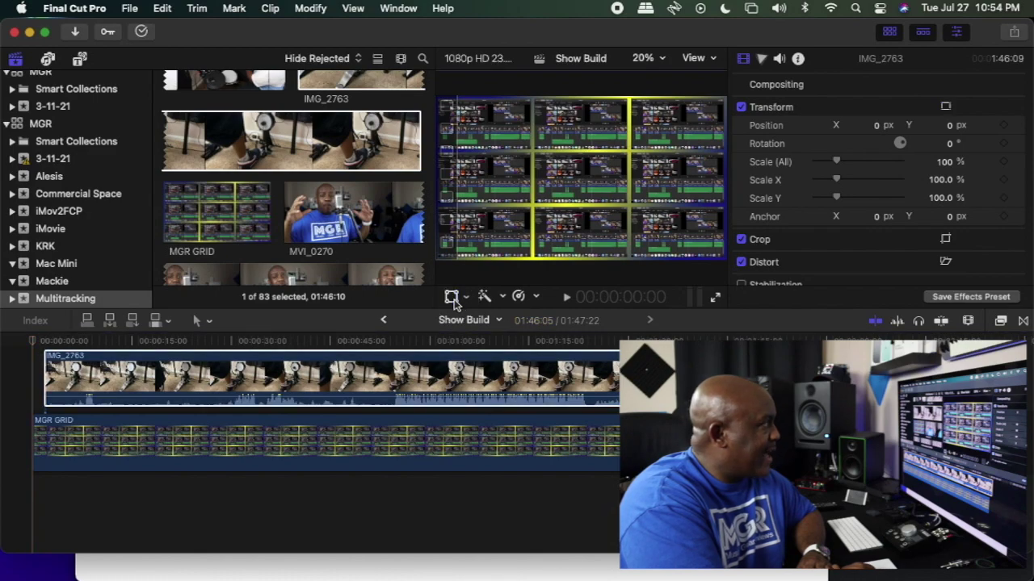
{"action": "left_click_drag", "start_coordinate": [330, 372], "coordinate": [319, 372]}
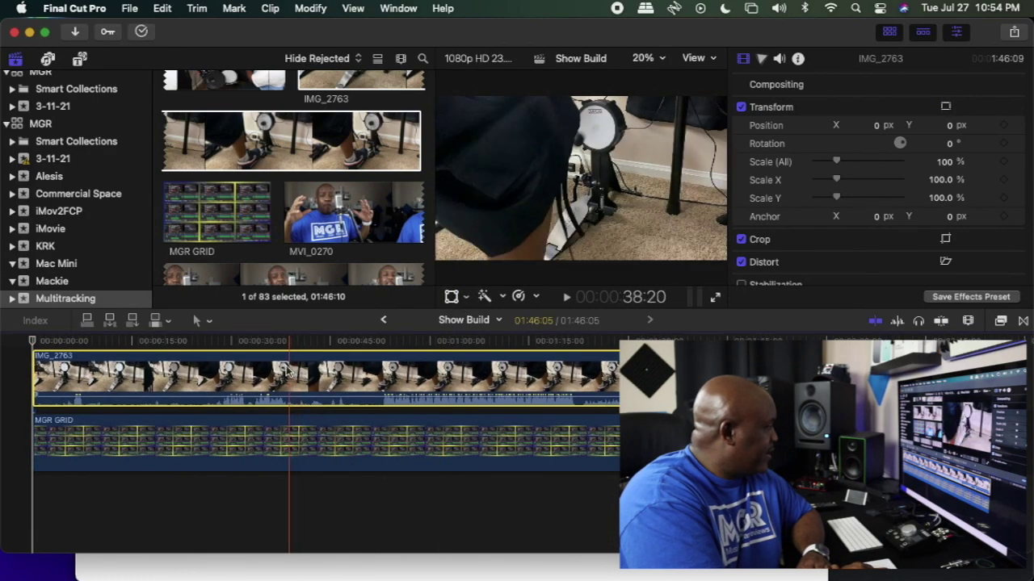
{"action": "left_click", "coordinate": [279, 370]}
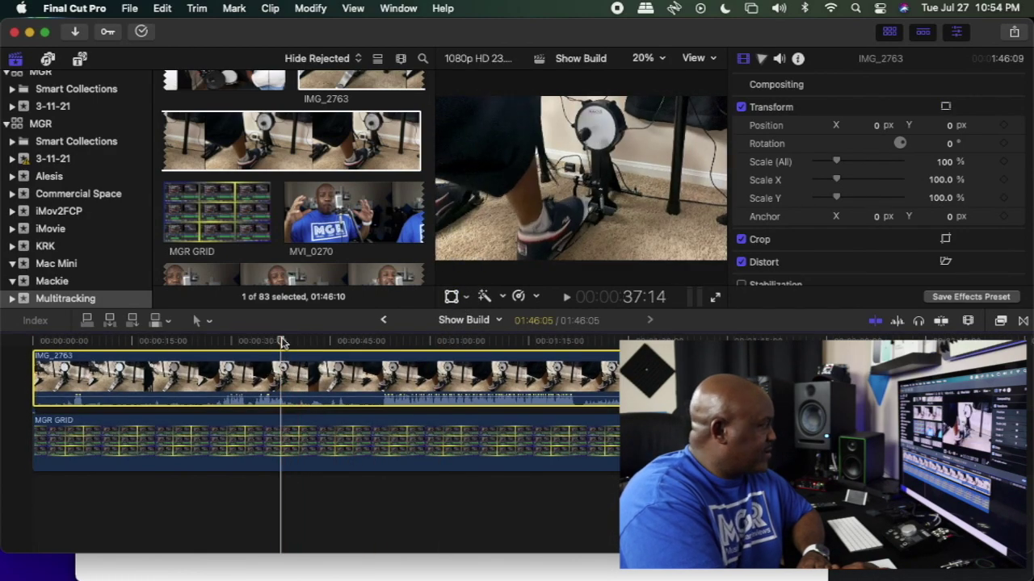
{"action": "left_click", "coordinate": [307, 386]}
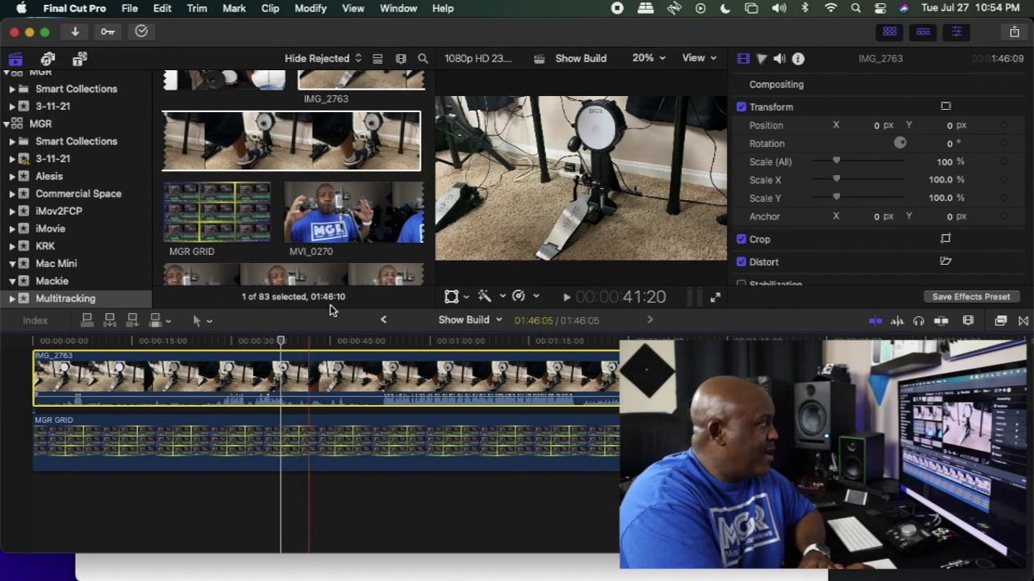
- Scale IMG_2763 to 31.76% and place it at X 1.0, Y -2.5 in the centre cell
{"action": "left_click", "coordinate": [451, 297]}
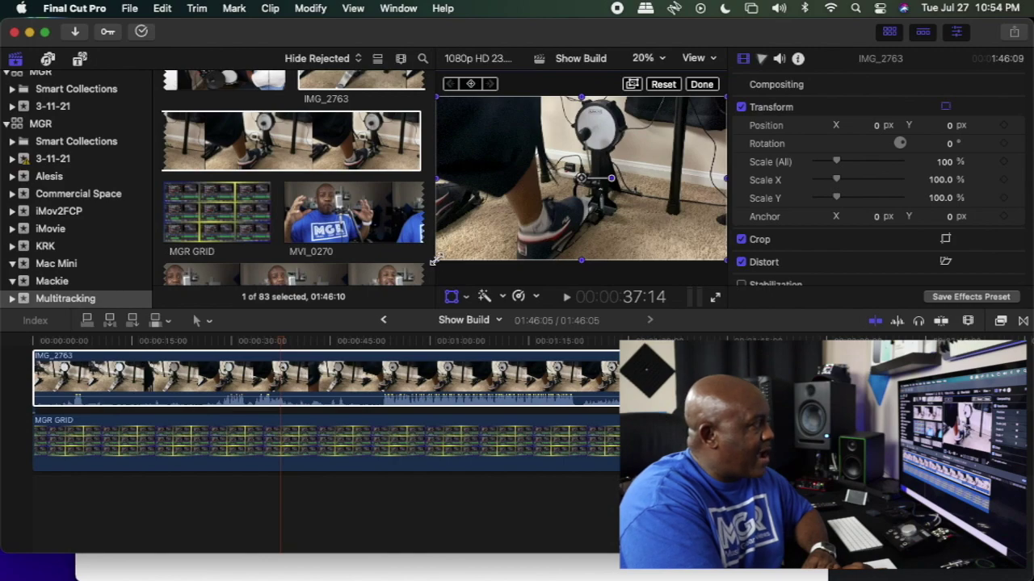
{"action": "left_click_drag", "start_coordinate": [433, 260], "coordinate": [556, 201]}
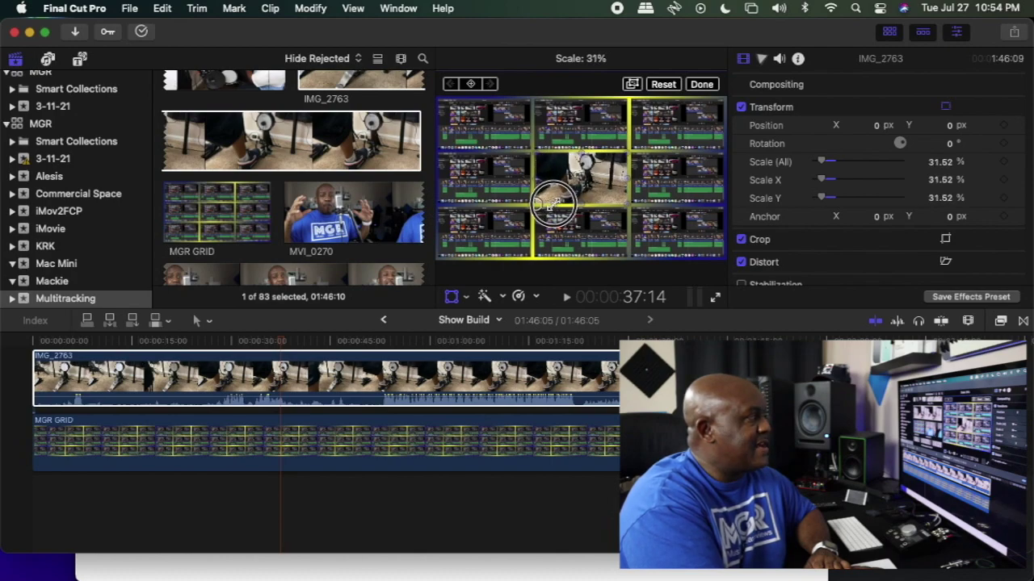
{"action": "left_click_drag", "start_coordinate": [553, 205], "coordinate": [554, 204]}
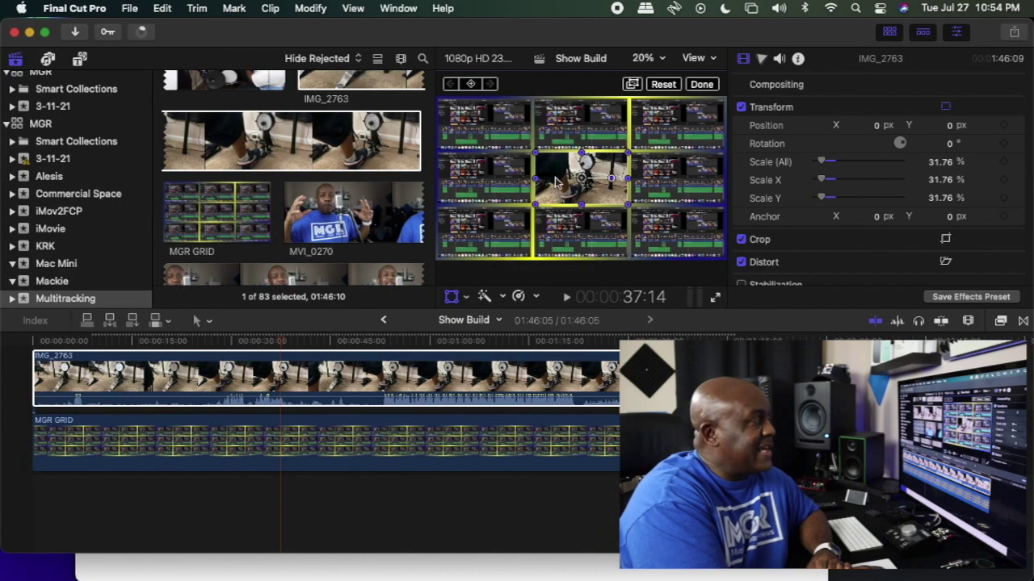
{"action": "mouse_move", "coordinate": [555, 181]}
{"action": "left_mouse_down"}
{"action": "mouse_move", "coordinate": [652, 182]}
{"action": "mouse_move", "coordinate": [555, 240]}
{"action": "mouse_move", "coordinate": [555, 183]}
{"action": "left_mouse_up"}
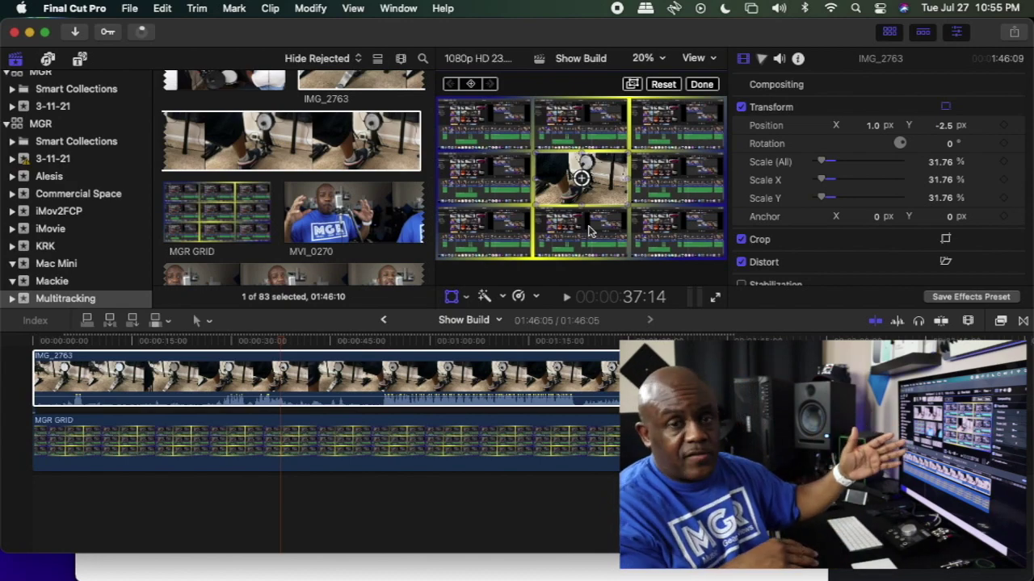
{"action": "left_click", "coordinate": [381, 341]}
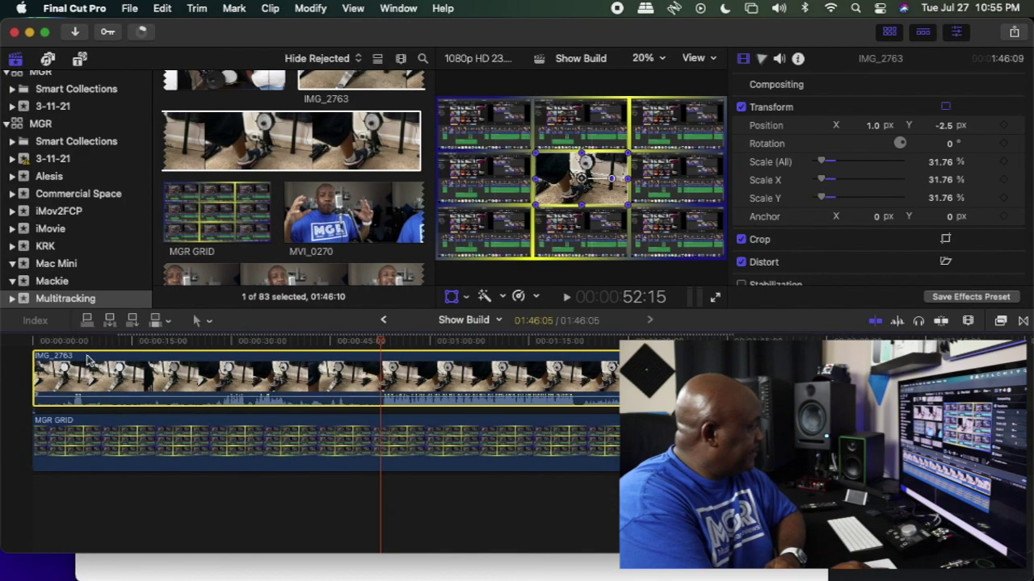
{"action": "left_click", "coordinate": [62, 343]}
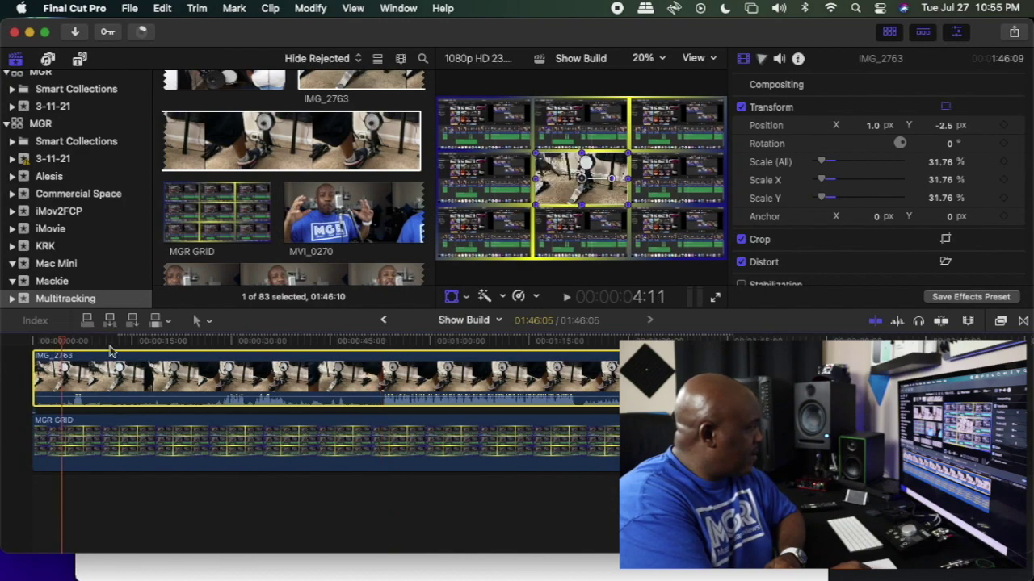
{"action": "left_click", "coordinate": [714, 300]}
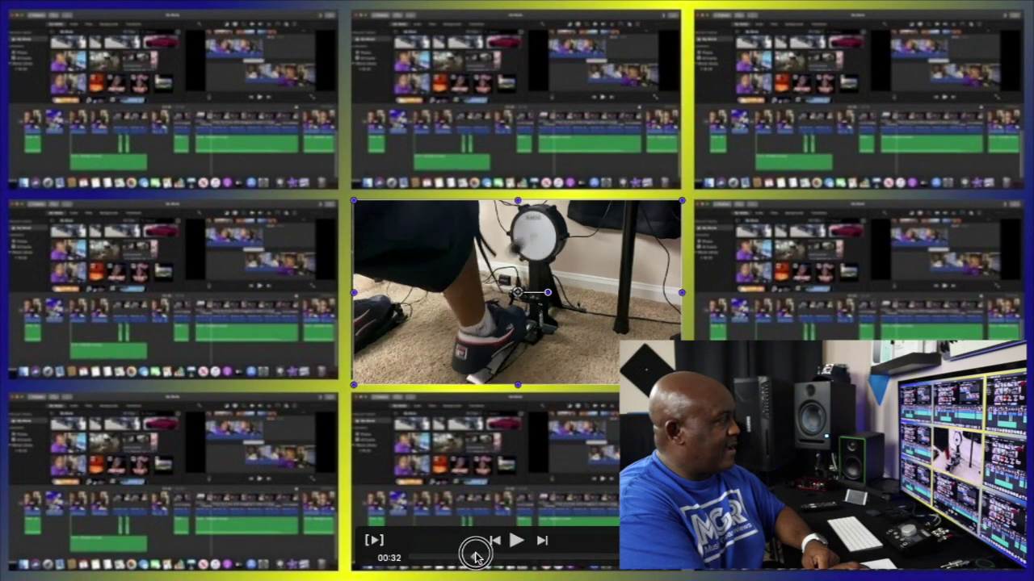
{"action": "left_click", "coordinate": [474, 556]}
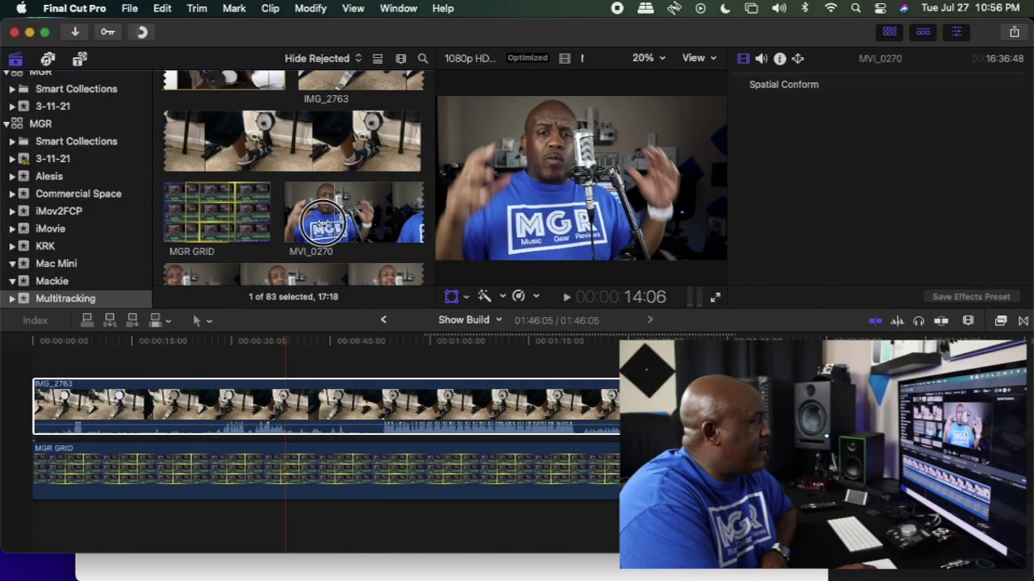
- Connect the purple-shirt singing clip MVI_0270 above IMG_2763
{"action": "left_click", "coordinate": [327, 274]}
{"action": "scroll", "coordinate": [329, 201], "scroll_direction": "down", "scroll_amount": 5}
{"action": "left_click", "coordinate": [323, 133]}
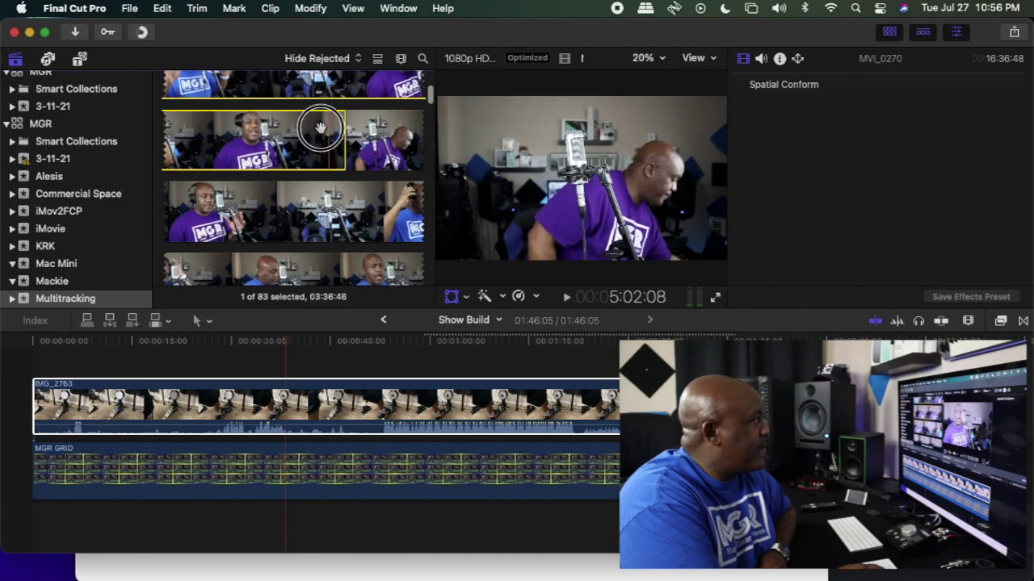
{"action": "left_click_drag", "start_coordinate": [286, 182], "coordinate": [57, 374]}
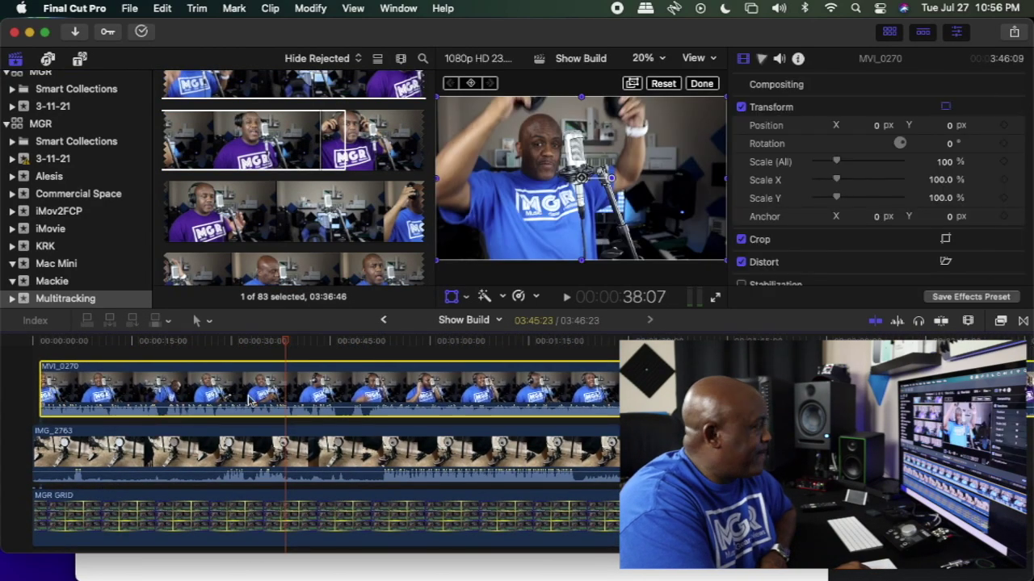
- Align MVI_0270 to the timeline start, shrink it to 32.43% into the top-right cell, and play full screen
{"action": "left_click_drag", "start_coordinate": [252, 404], "coordinate": [249, 380]}
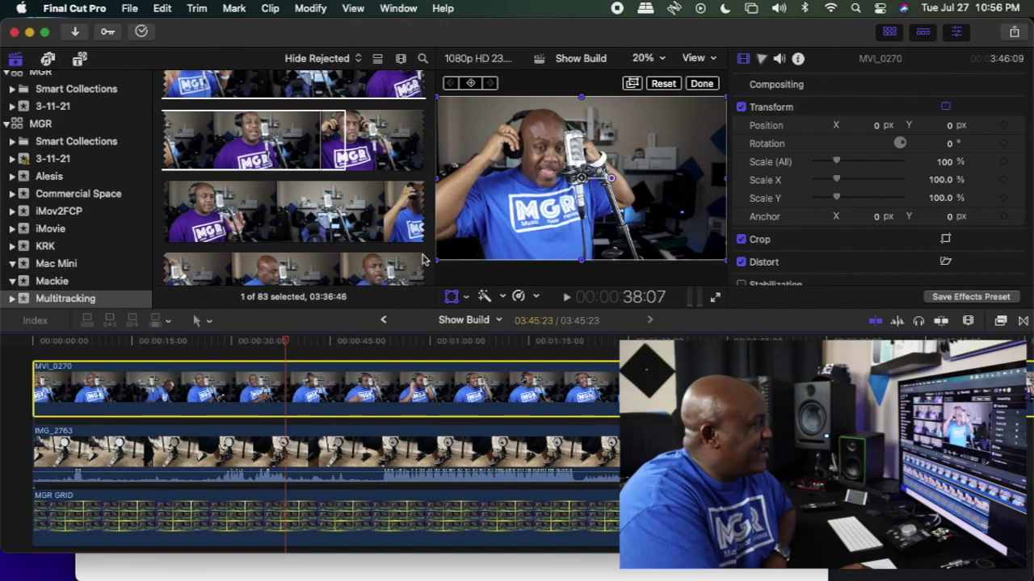
{"action": "left_click_drag", "start_coordinate": [437, 259], "coordinate": [639, 143]}
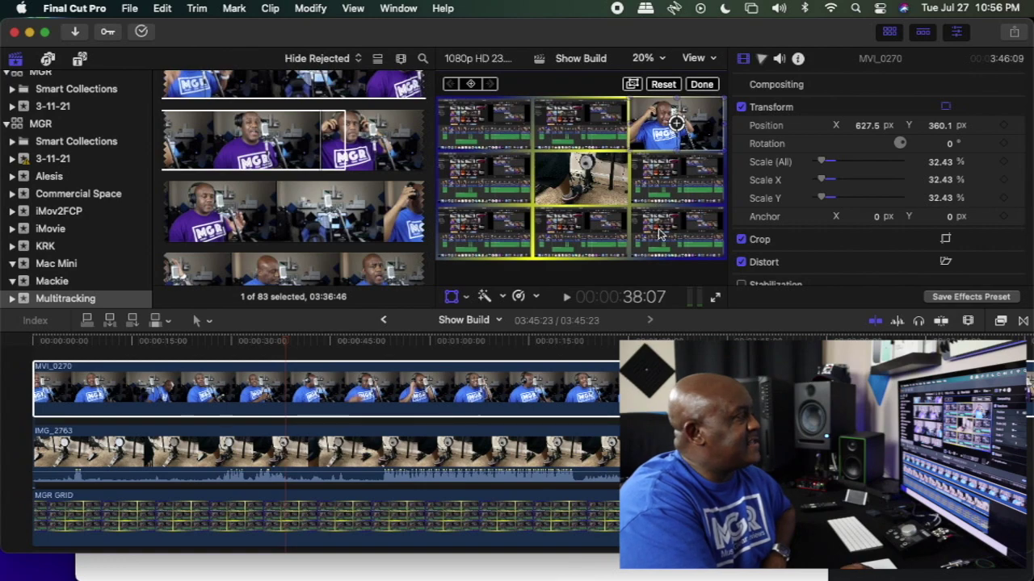
{"action": "left_click", "coordinate": [717, 300]}
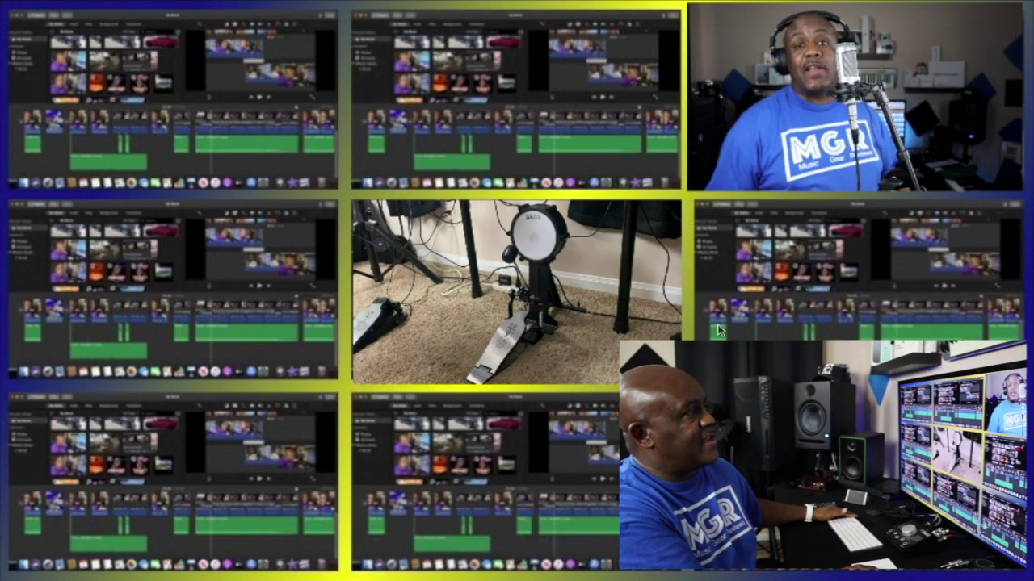
- Leave full screen, fit MVI_0270 at 31.29% and 629.8, 356.3 px, then replay full screen
{"action": "key", "text": "Escape"}
{"action": "key", "text": "c"}
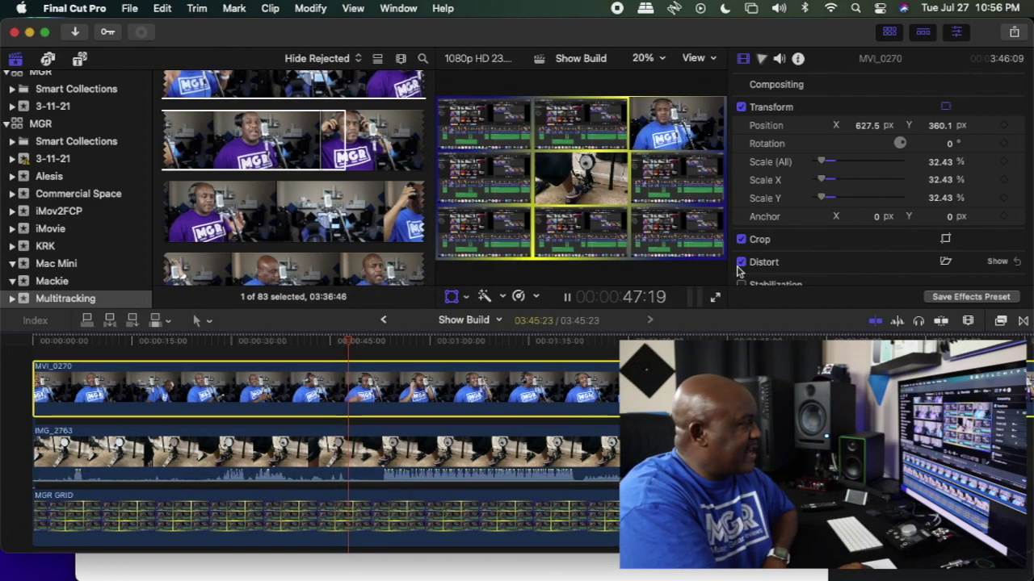
{"action": "left_click", "coordinate": [715, 297]}
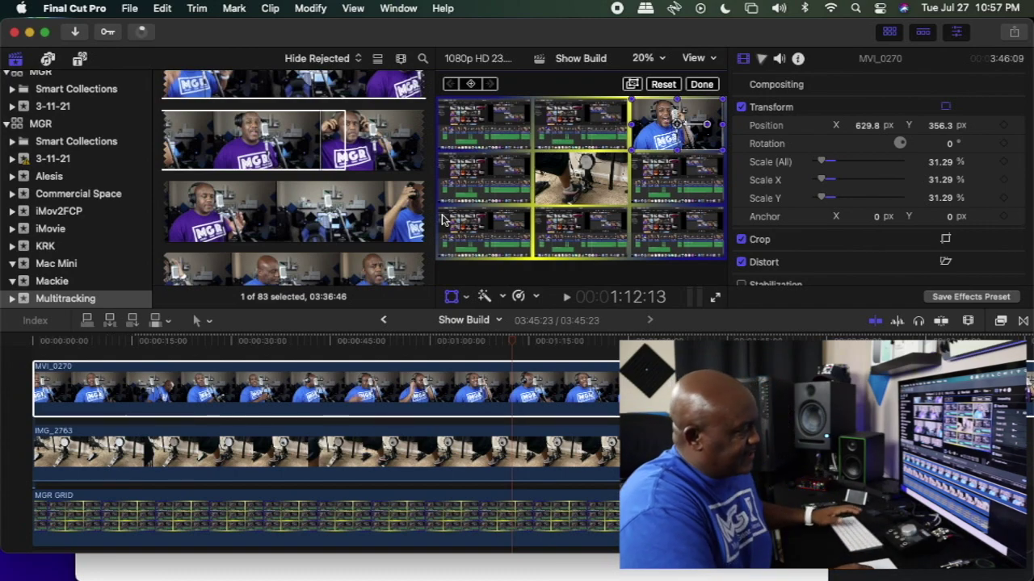
- Select IMG_2763, scrub back to the pedal moment near 1:05, and hide the transform overlay
{"action": "left_click", "coordinate": [445, 450]}
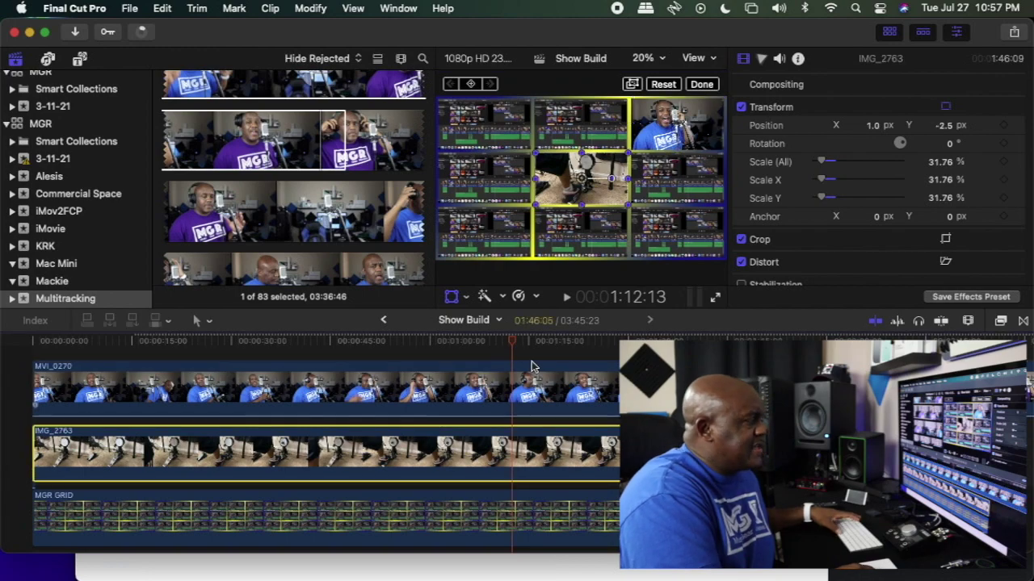
{"action": "left_click_drag", "start_coordinate": [509, 349], "coordinate": [462, 347]}
{"action": "left_click", "coordinate": [456, 301]}
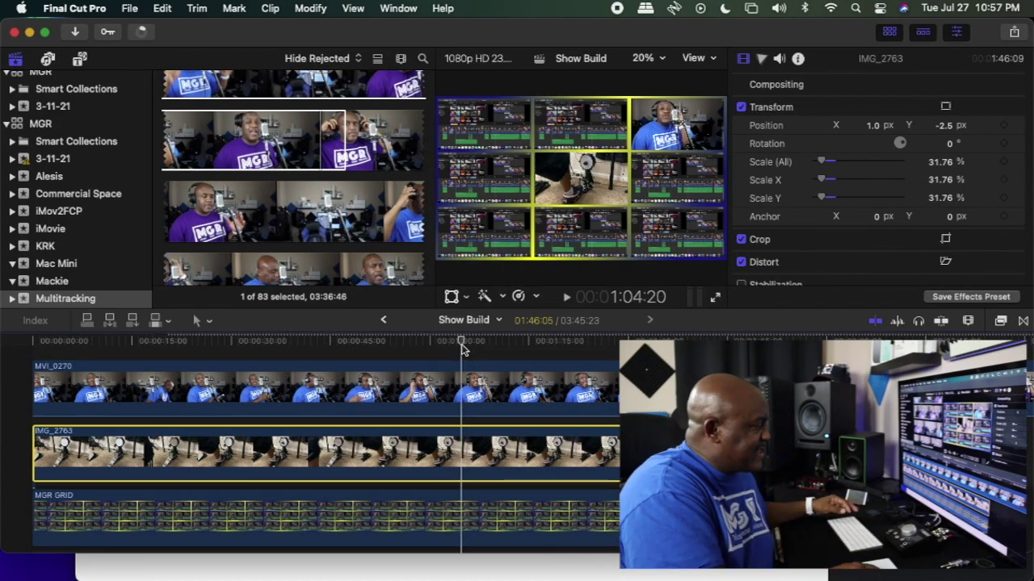
- Select MVI_0270 and IMG_2763 together and cut both at the playhead
{"action": "left_click", "coordinate": [466, 388]}
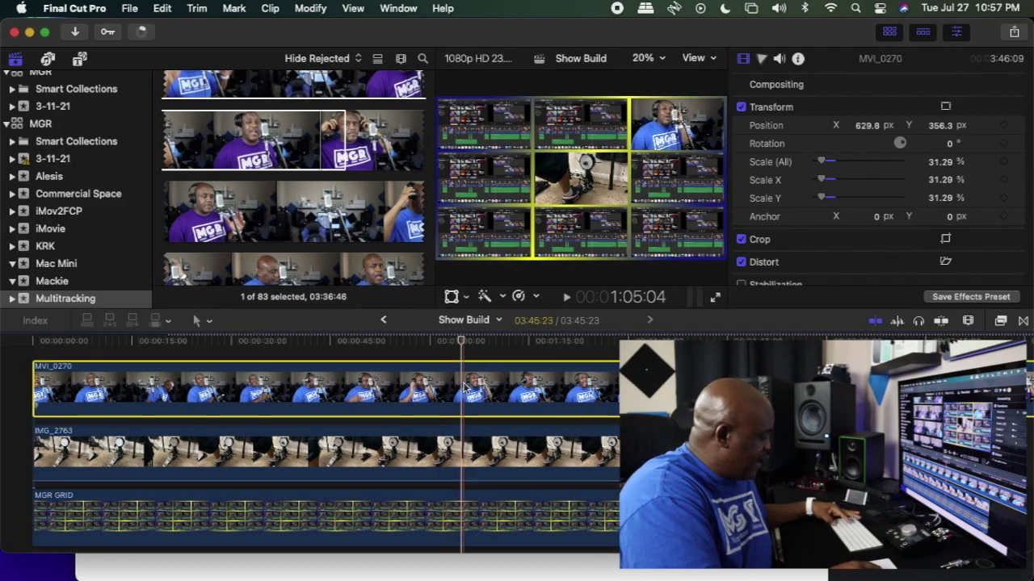
{"action": "left_click", "coordinate": [462, 444], "text": "super"}
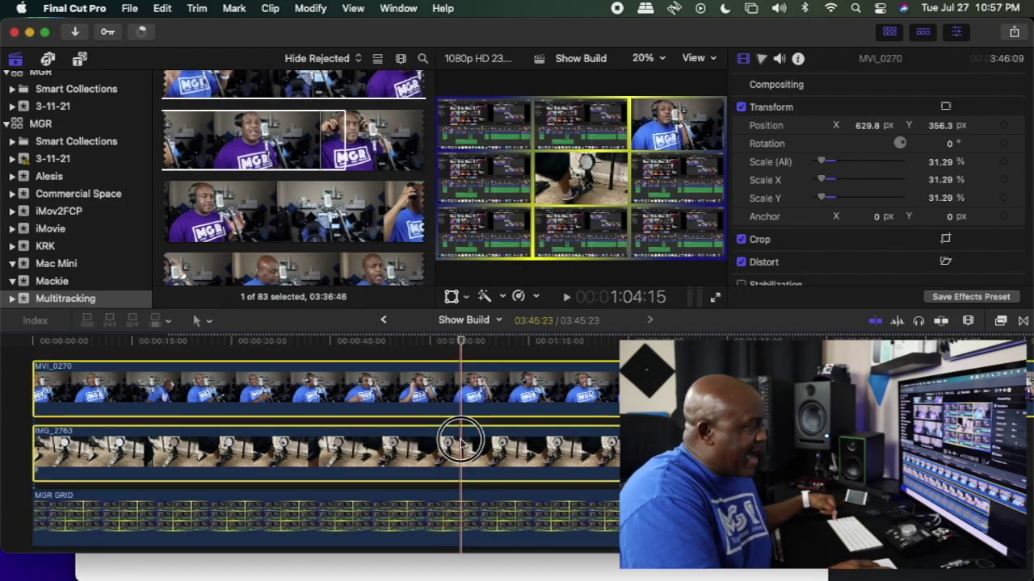
{"action": "key", "text": "super+b"}
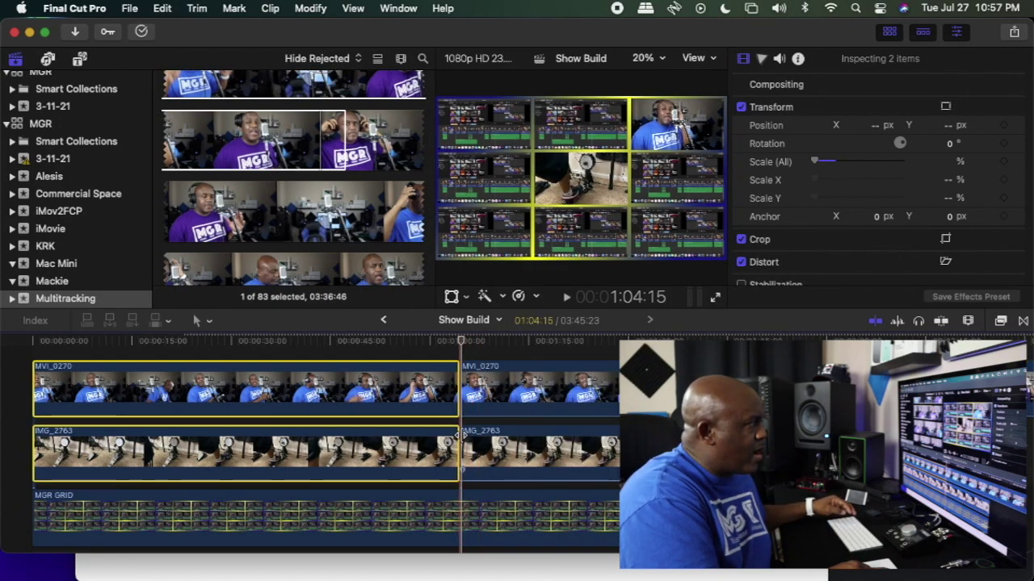
- Cut both clips again slightly later to isolate a 05:09 section, then select the short MVI_0270 piece
{"action": "left_click", "coordinate": [475, 346]}
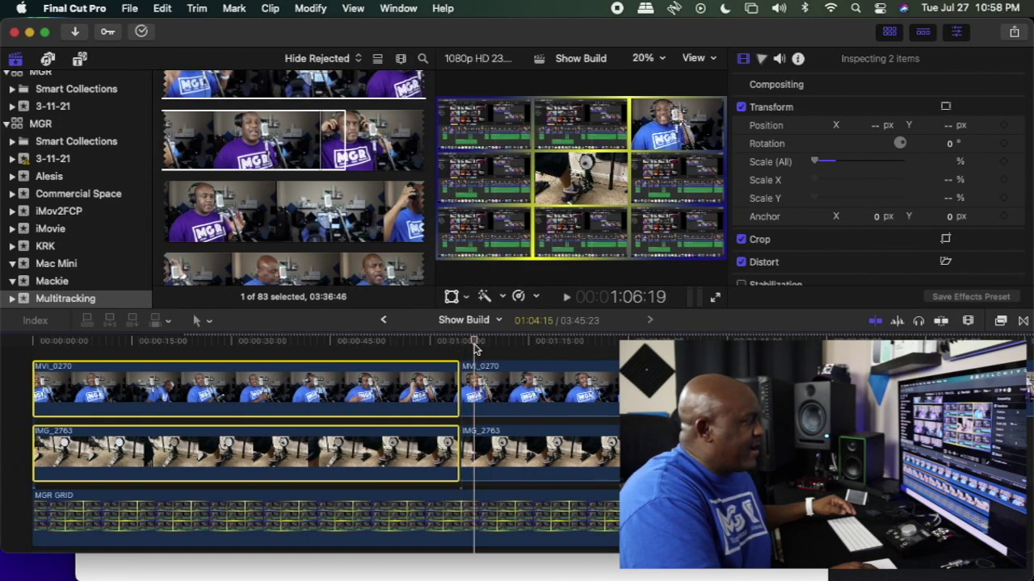
{"action": "left_click", "coordinate": [488, 348]}
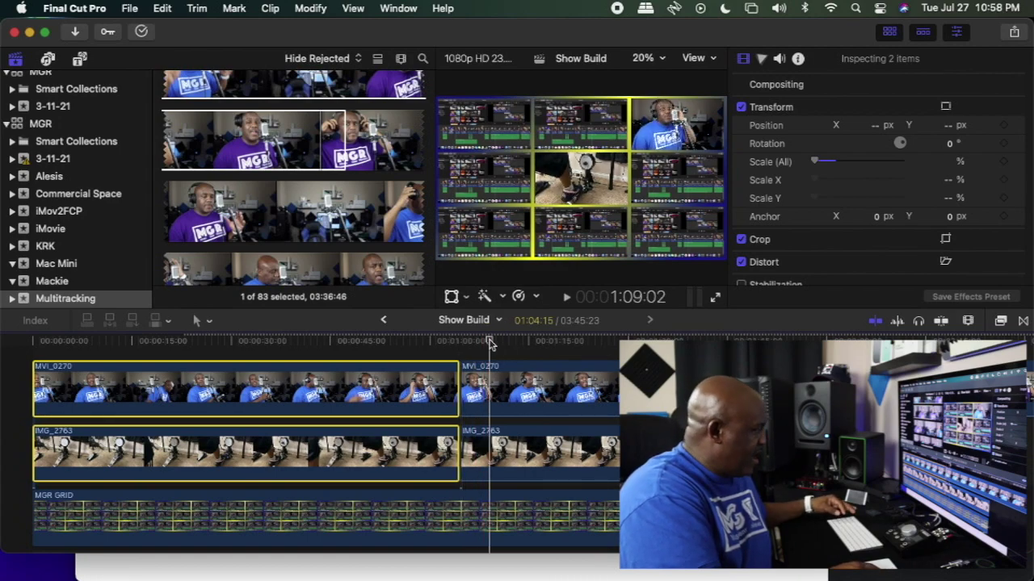
{"action": "left_click_drag", "start_coordinate": [488, 361], "coordinate": [497, 458]}
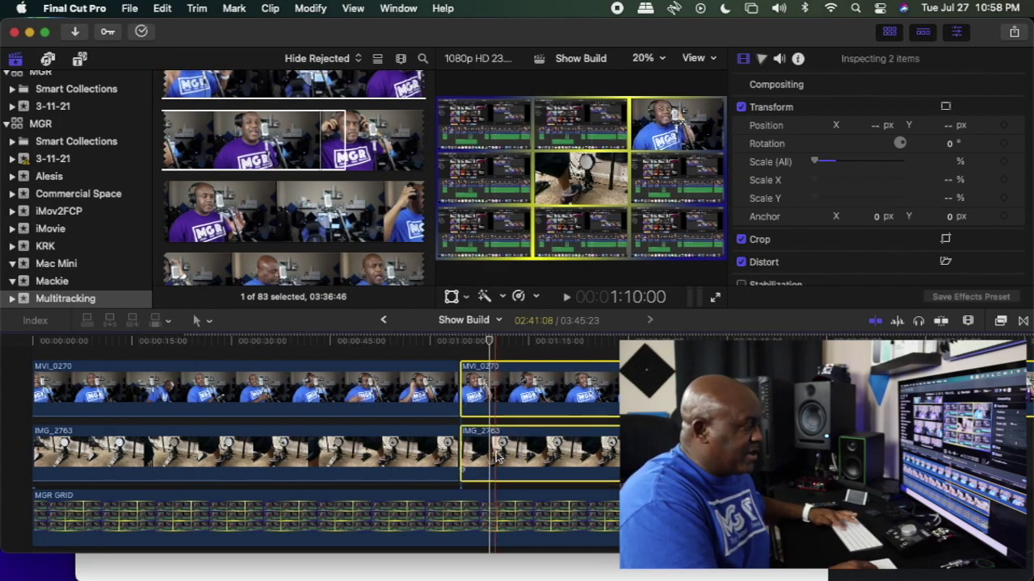
{"action": "key", "text": "super+b"}
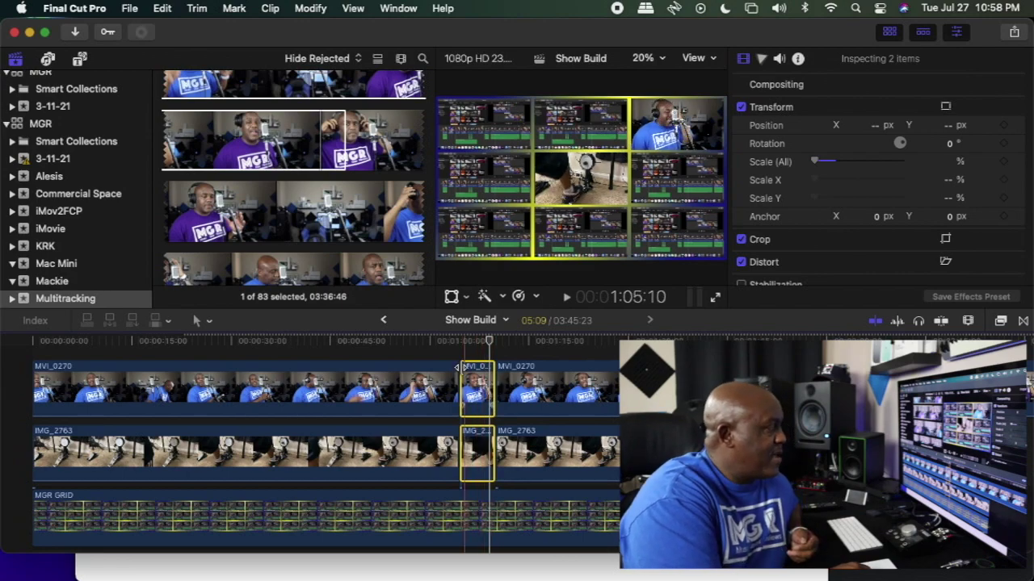
{"action": "left_click", "coordinate": [463, 382]}
{"action": "left_click", "coordinate": [477, 391]}
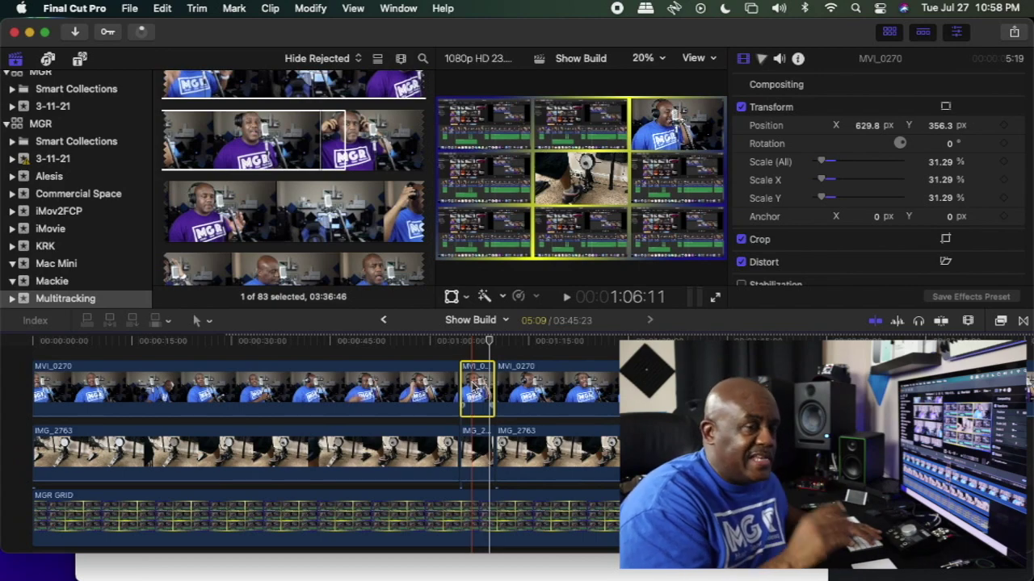
- Delete the short MVI_0270 piece, preview the result full screen, then select the short IMG_2763 piece
{"action": "key", "text": "Delete"}
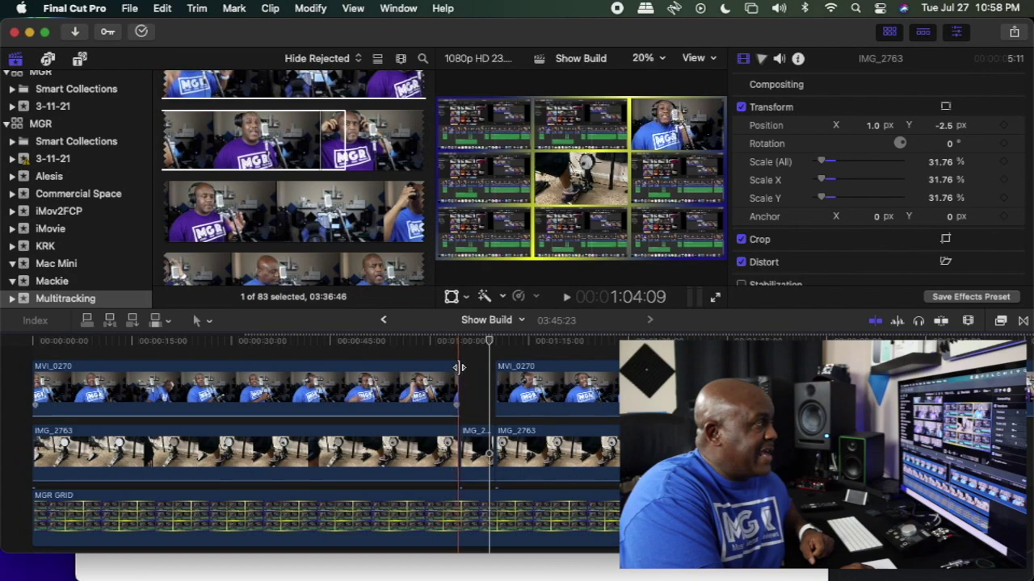
{"action": "left_click", "coordinate": [457, 371]}
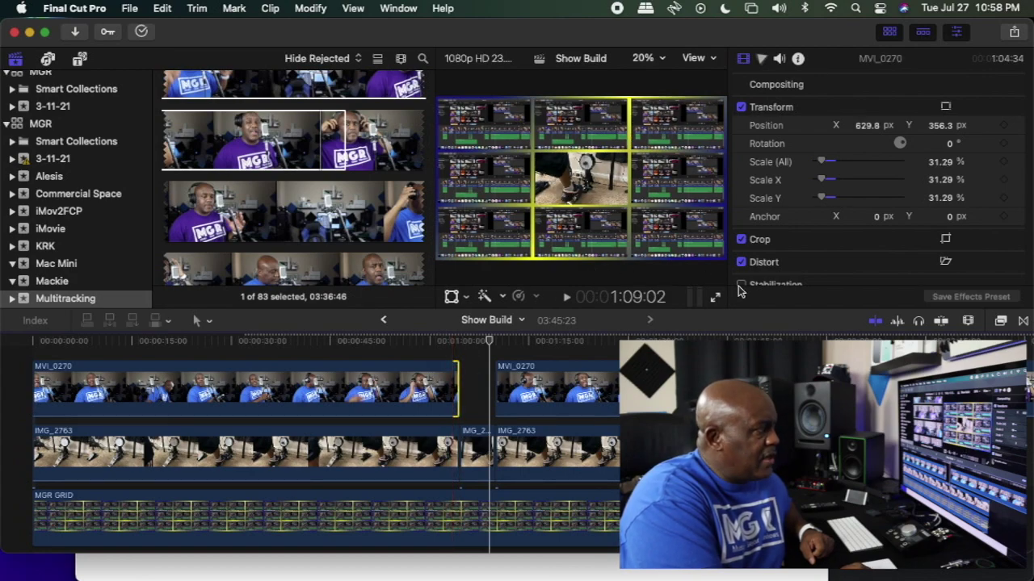
{"action": "left_click", "coordinate": [717, 300]}
{"action": "key", "text": "space"}
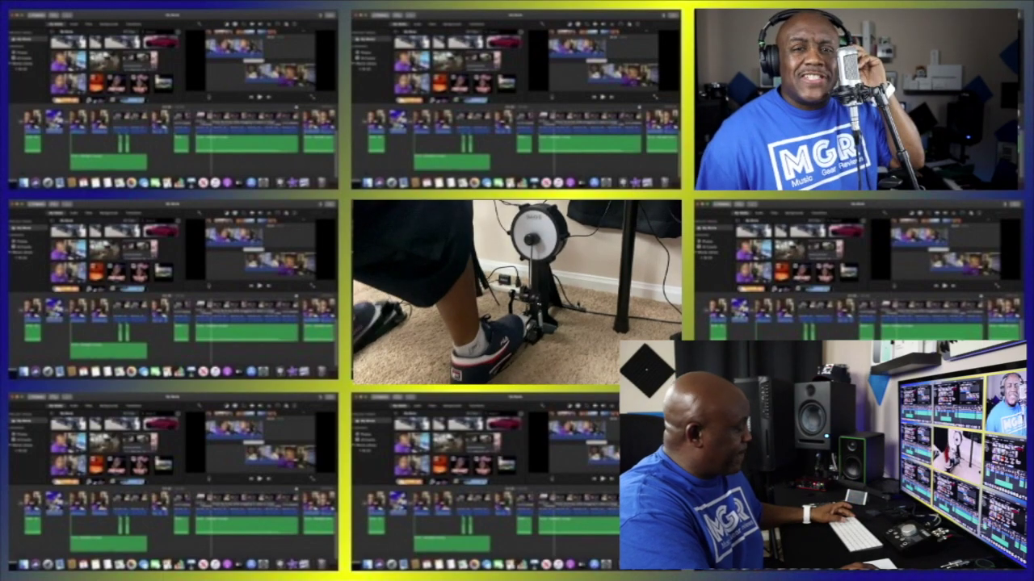
{"action": "key", "text": "Escape"}
{"action": "left_click", "coordinate": [478, 449]}
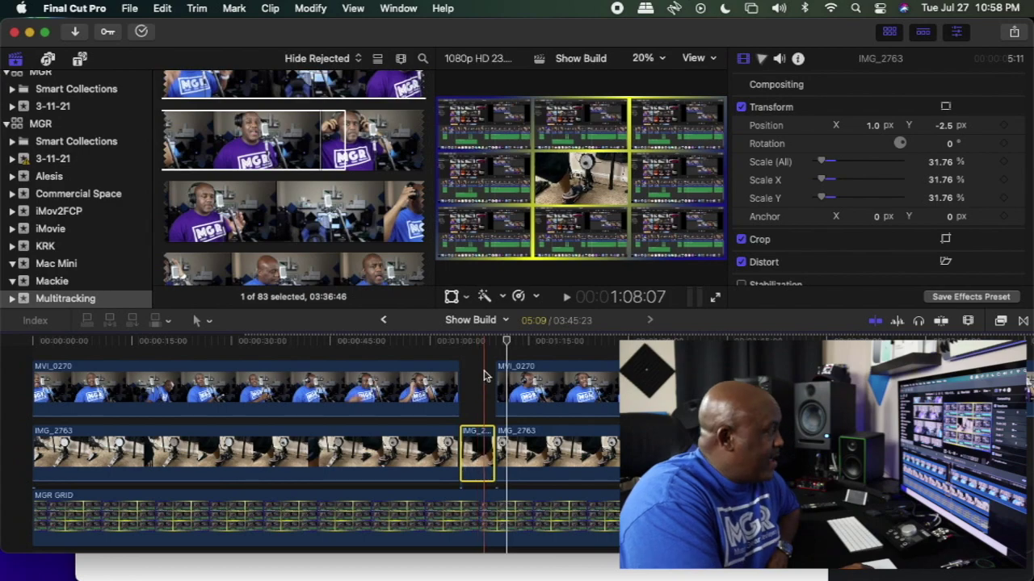
- Reset the short IMG_2763 piece to 100% scale at 0, 0 px, then move the playhead before the cut
{"action": "left_click", "coordinate": [476, 460]}
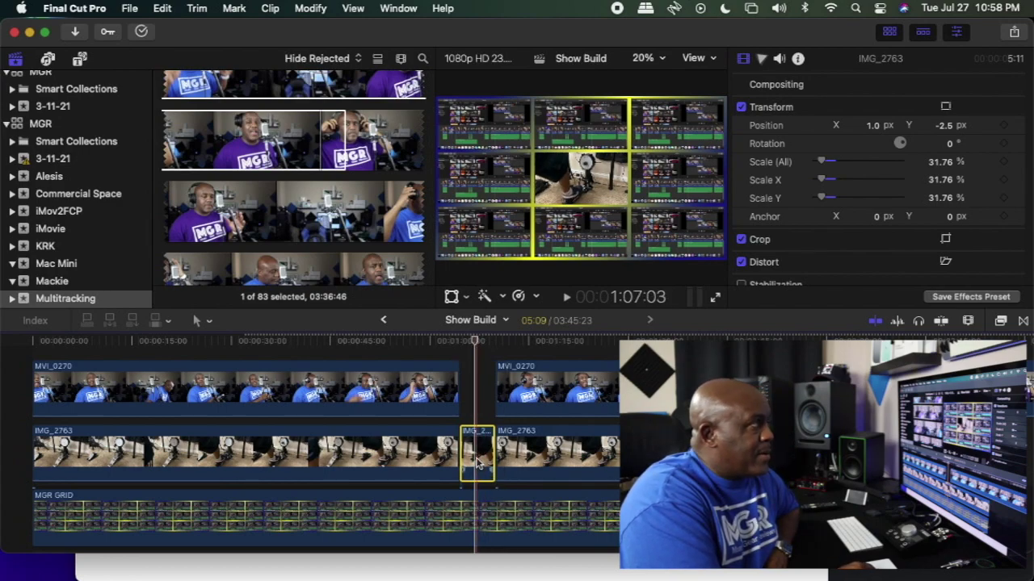
{"action": "left_click", "coordinate": [453, 297]}
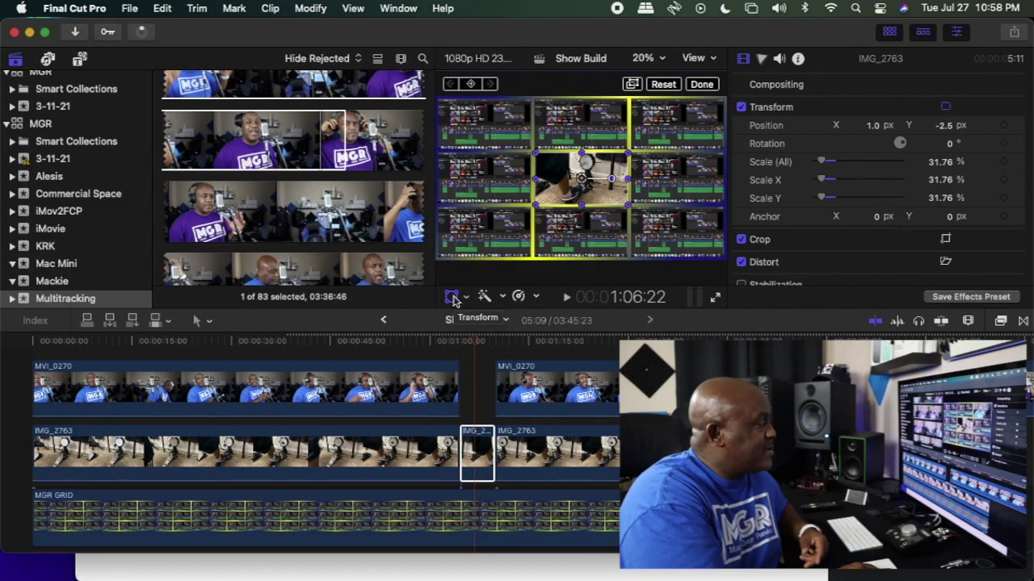
{"action": "left_click", "coordinate": [663, 84]}
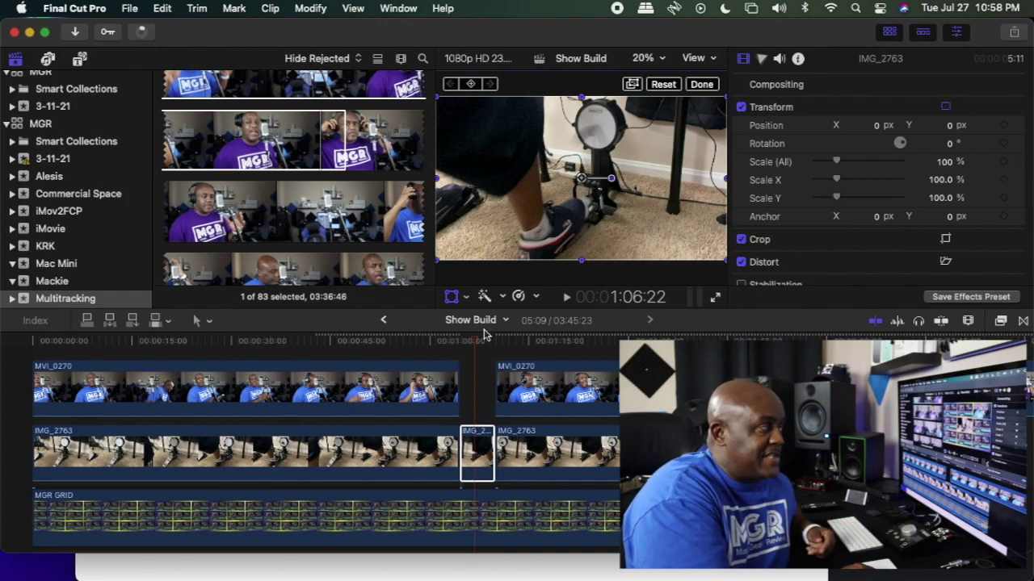
{"action": "left_click", "coordinate": [402, 342]}
- Rewind to about 0:53 and play the grid composite full screen
{"action": "left_click", "coordinate": [386, 347]}
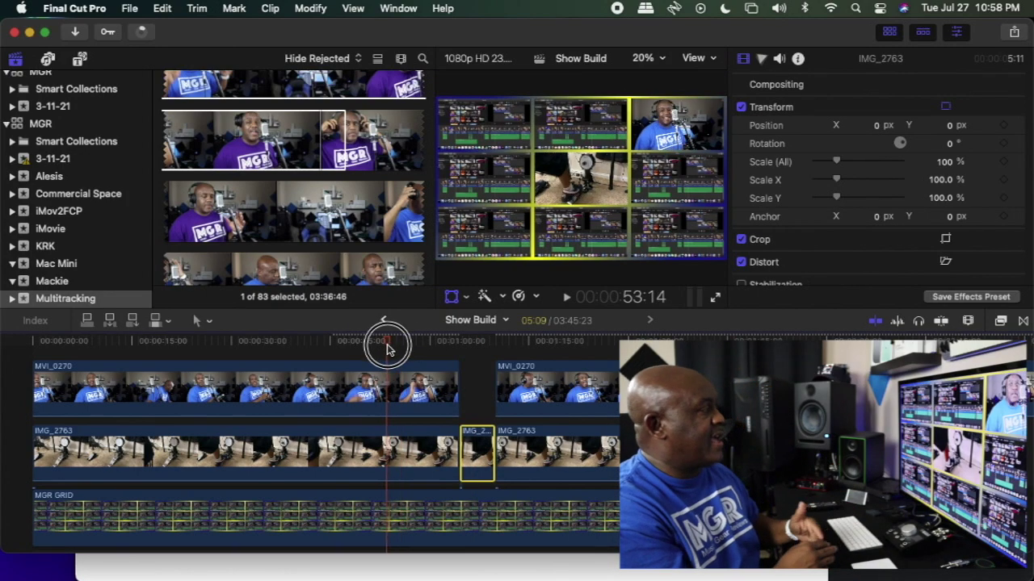
{"action": "left_click", "coordinate": [715, 299]}
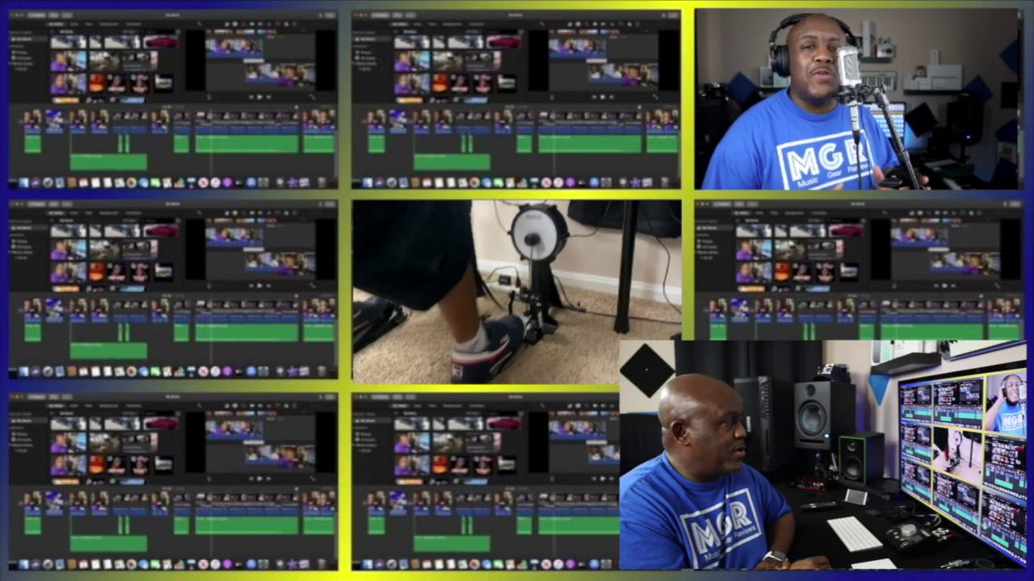